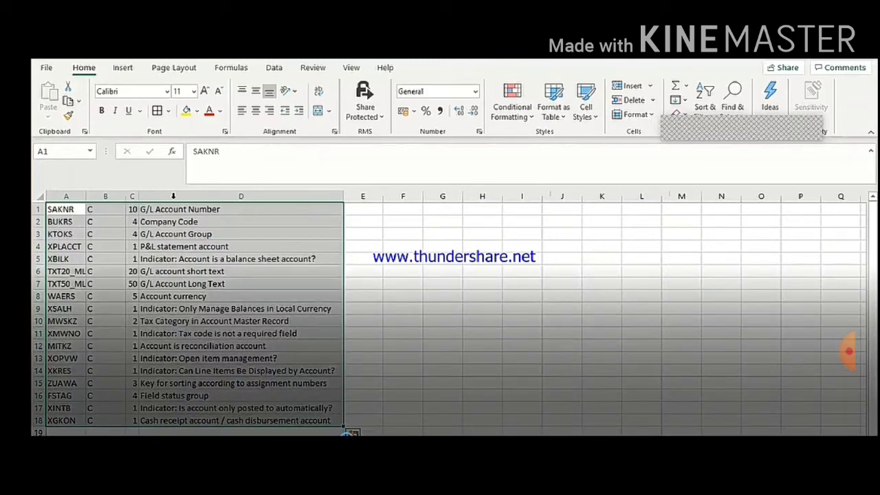
Switch from the spreadsheet to LSM Workbench and paste the copied field list into the source fields table of structure GLCREATION
{"action": "key", "text": "alt+Tab"}
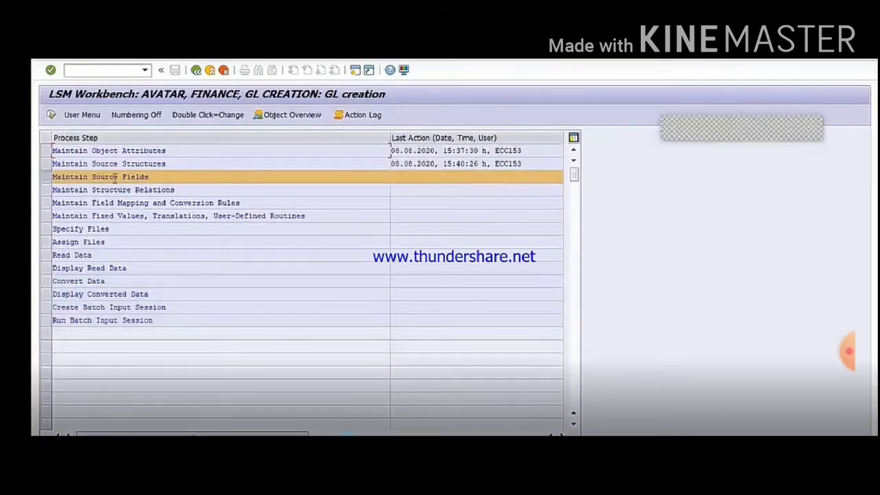
{"action": "double_click", "coordinate": [114, 177]}
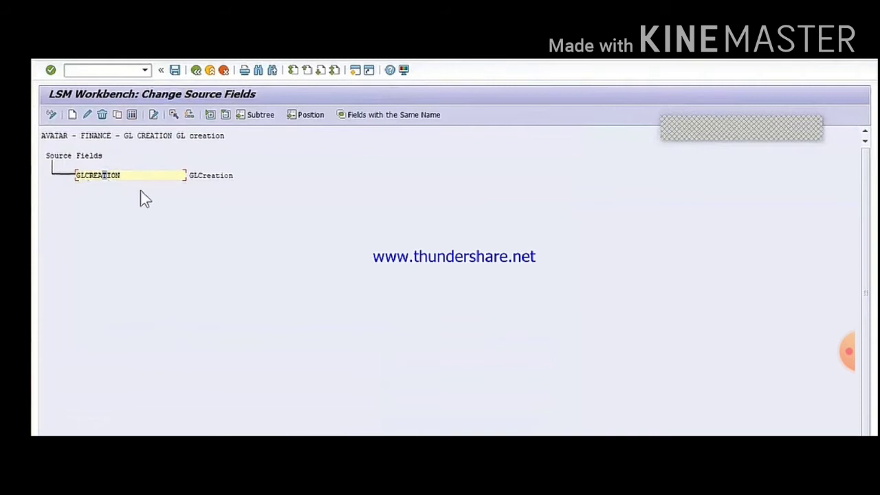
{"action": "left_click", "coordinate": [132, 114]}
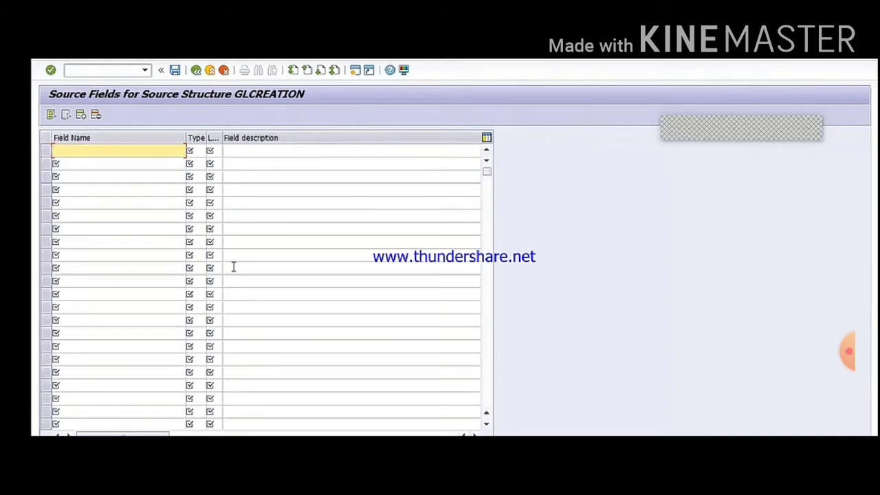
{"action": "key", "text": "ctrl+v"}
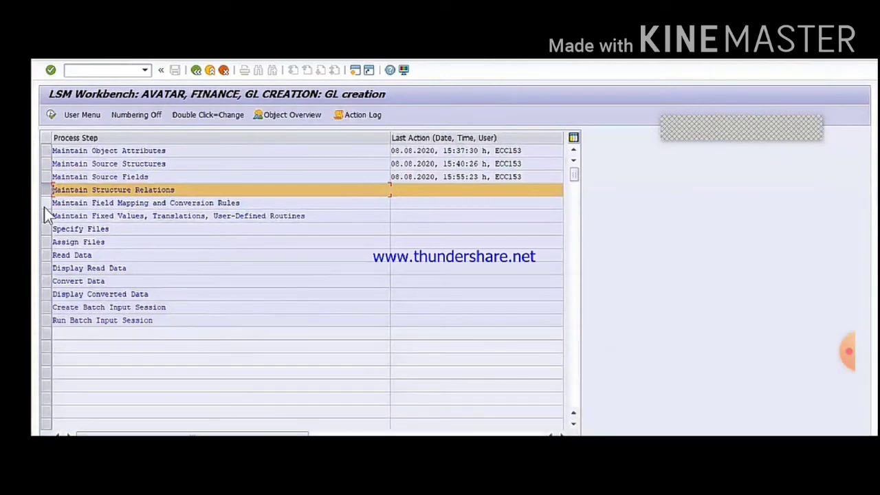
Maintain the structure relation between target structure FS00 and source structure GLCREATION, and return to the process step list
{"action": "double_click", "coordinate": [107, 191]}
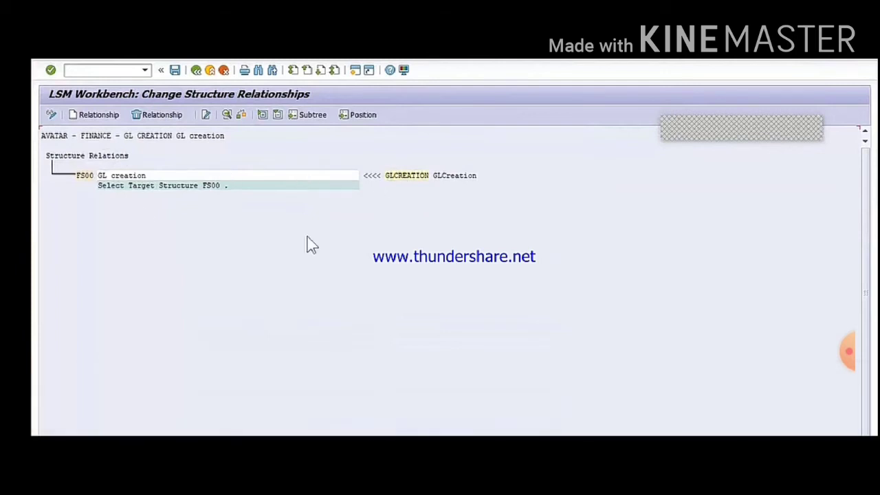
{"action": "left_click", "coordinate": [113, 177]}
{"action": "left_click", "coordinate": [196, 71]}
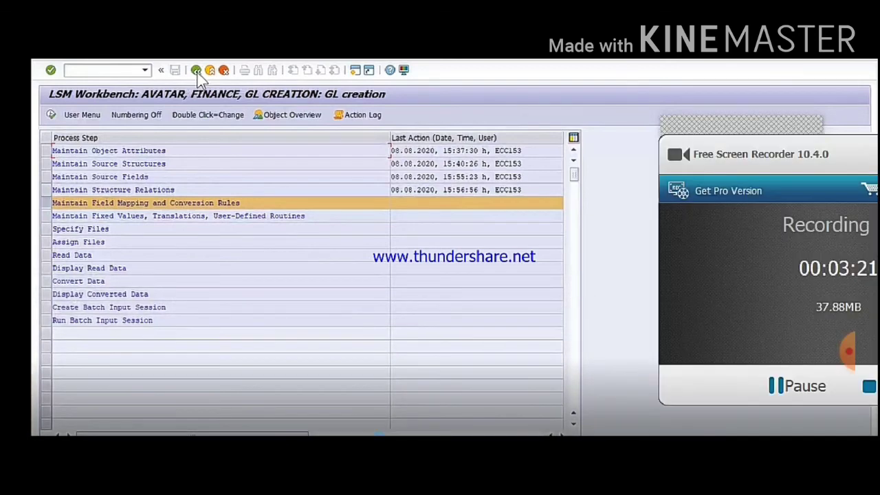
{"action": "left_click", "coordinate": [818, 387]}
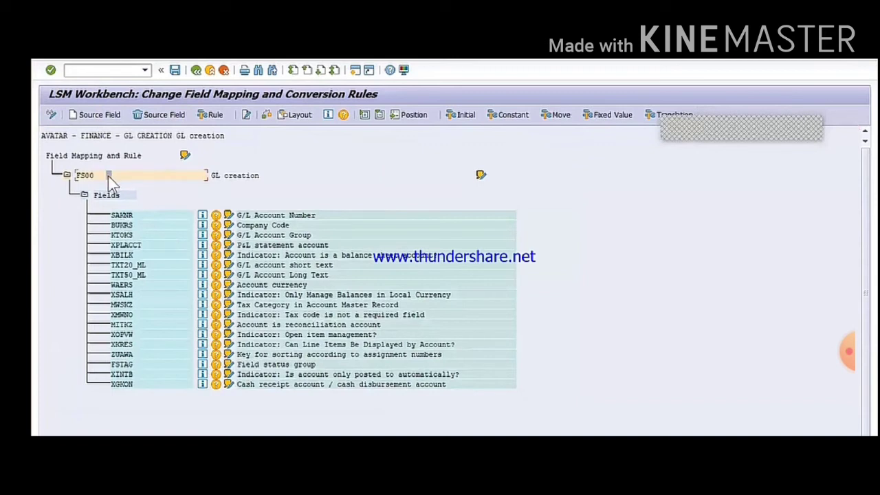
Start auto-field mapping for FS00 from the cursor position, matching fields with the same name, using only the Transfer (MOVE) rule, with confirmation
{"action": "right_click", "coordinate": [166, 62]}
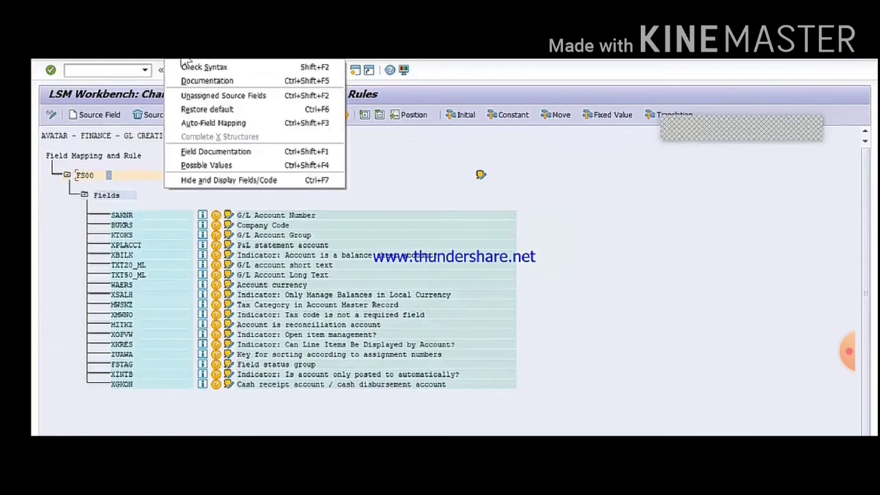
{"action": "left_click", "coordinate": [244, 124]}
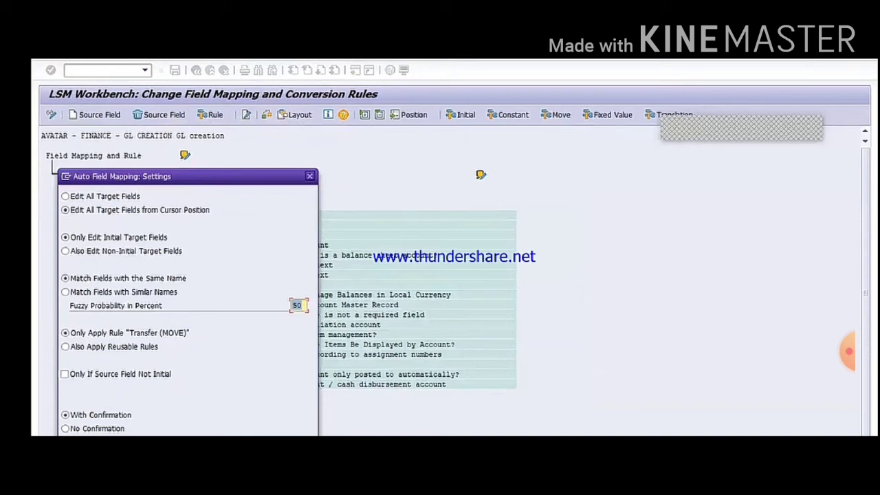
{"action": "key", "text": "Return"}
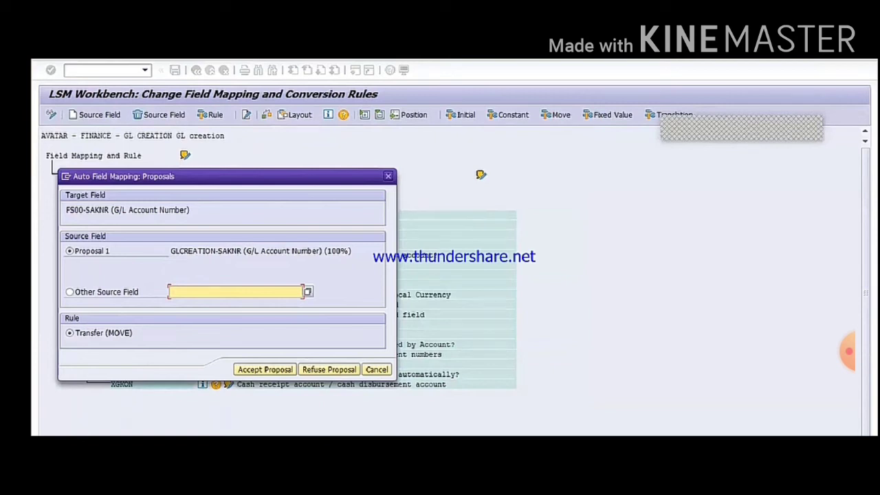
Accept every proposed GLCREATION source field with the Transfer (MOVE) rule for the FS00 target fields, from SAKNR through XGKON, and finish the mapping
{"action": "left_click", "coordinate": [279, 375]}
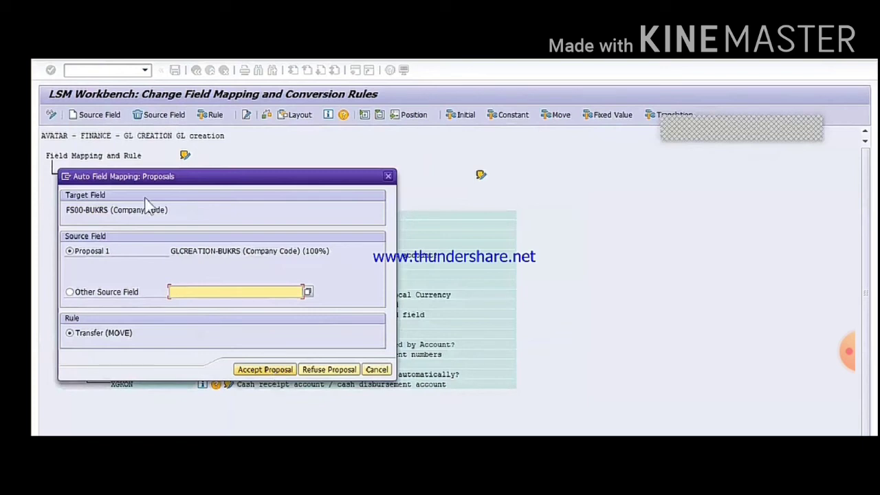
{"action": "left_click", "coordinate": [261, 370]}
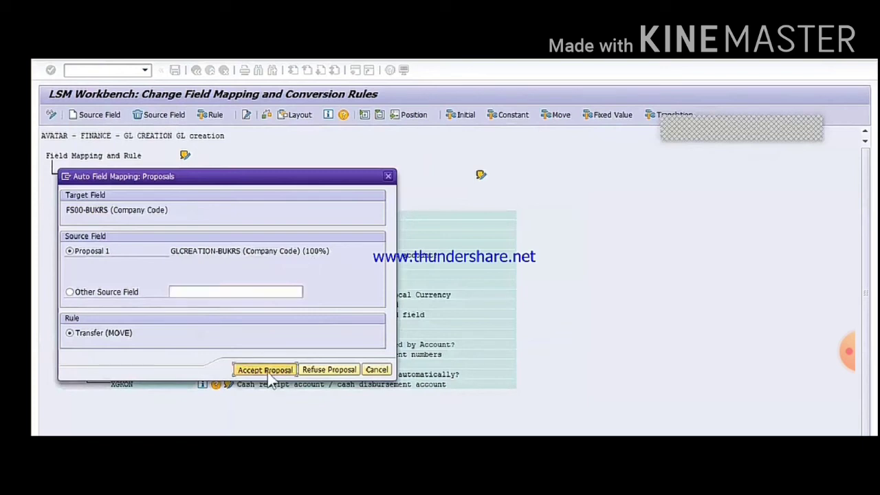
{"action": "left_click", "coordinate": [267, 371]}
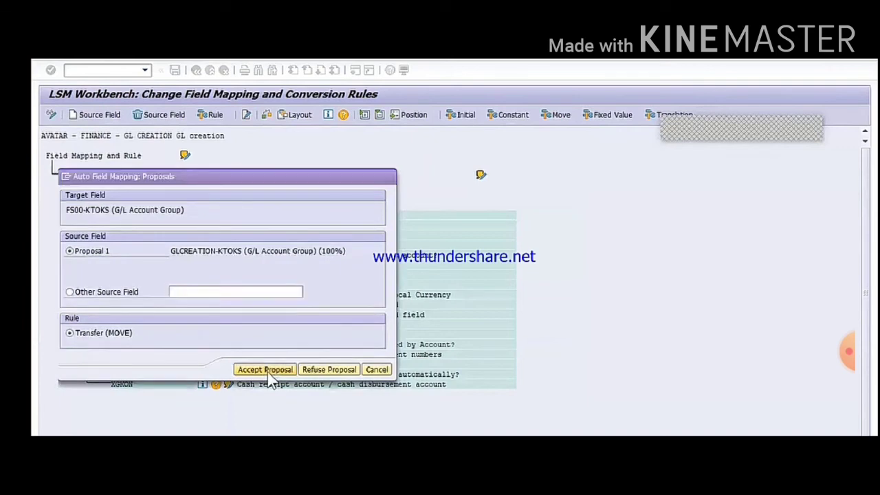
{"action": "left_click", "coordinate": [270, 376]}
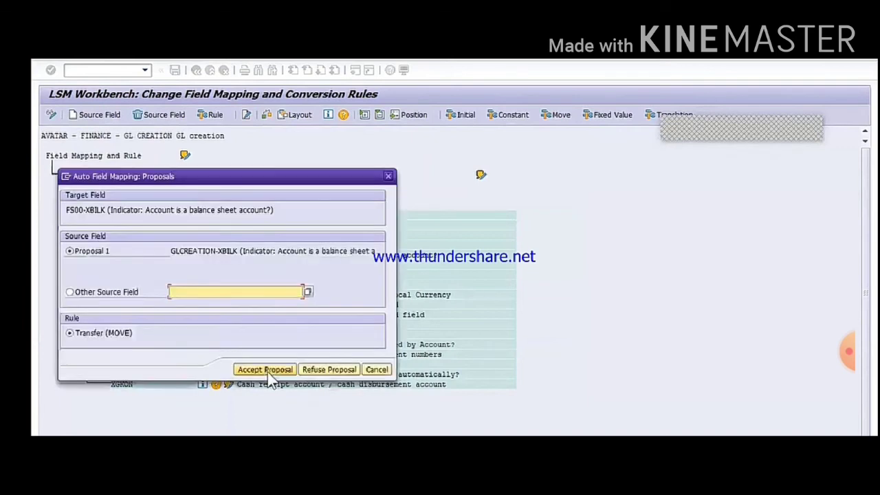
{"action": "left_click", "coordinate": [270, 375]}
{"action": "left_click", "coordinate": [270, 376]}
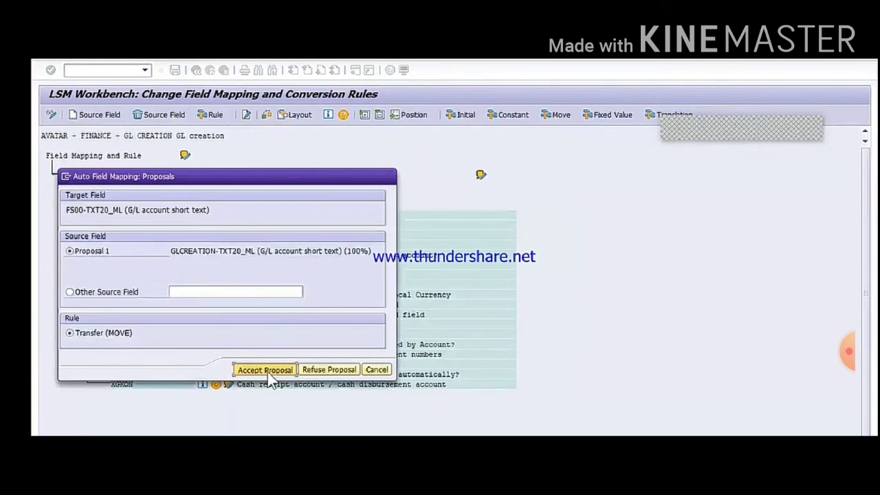
{"action": "left_click", "coordinate": [267, 372]}
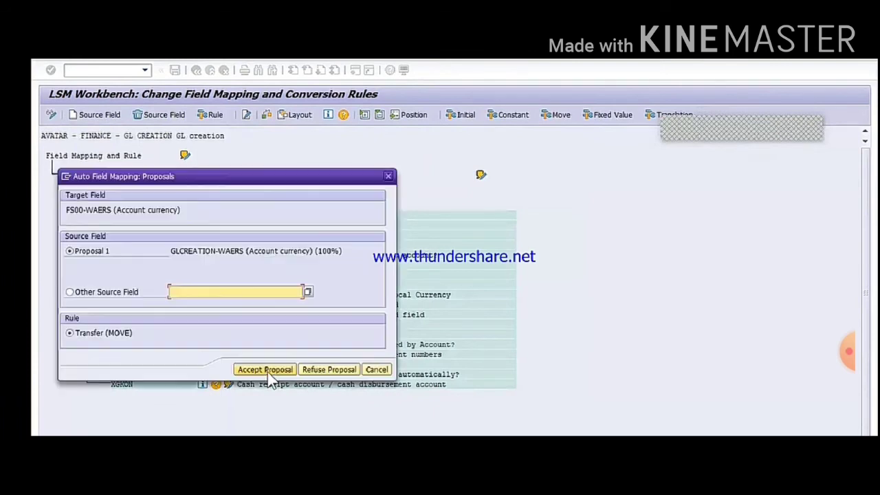
{"action": "left_click", "coordinate": [268, 372]}
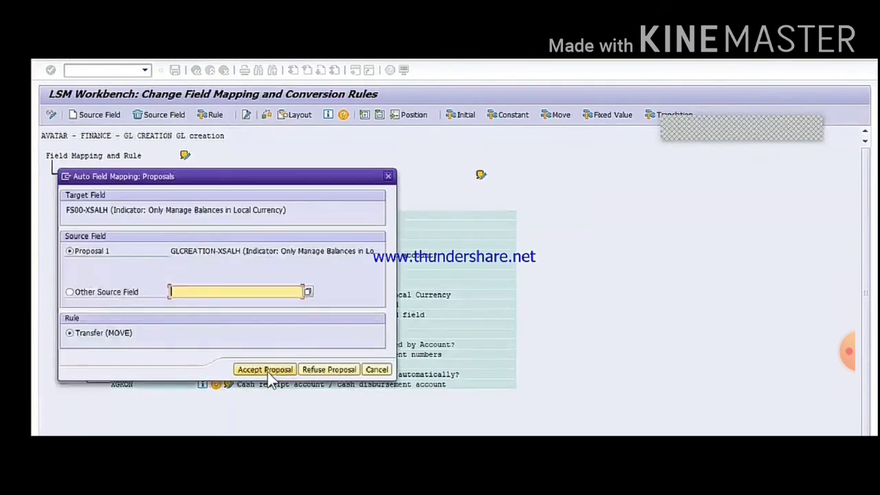
{"action": "left_click", "coordinate": [268, 372]}
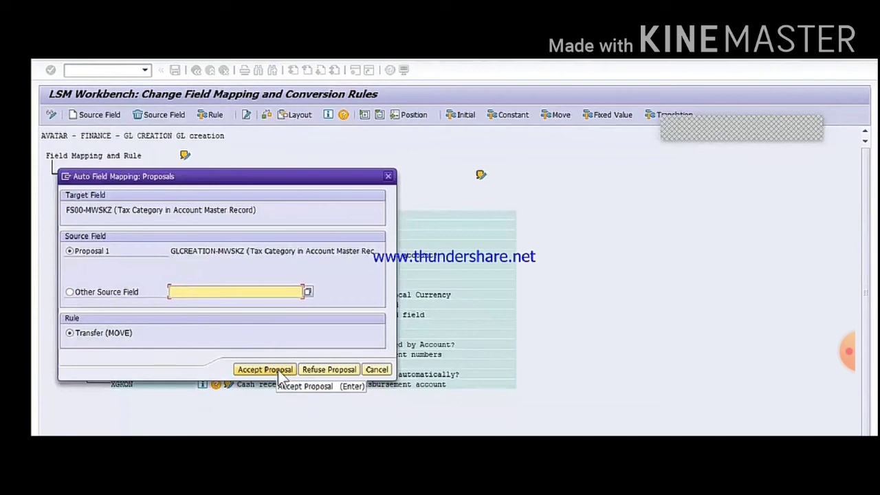
{"action": "left_click", "coordinate": [282, 376]}
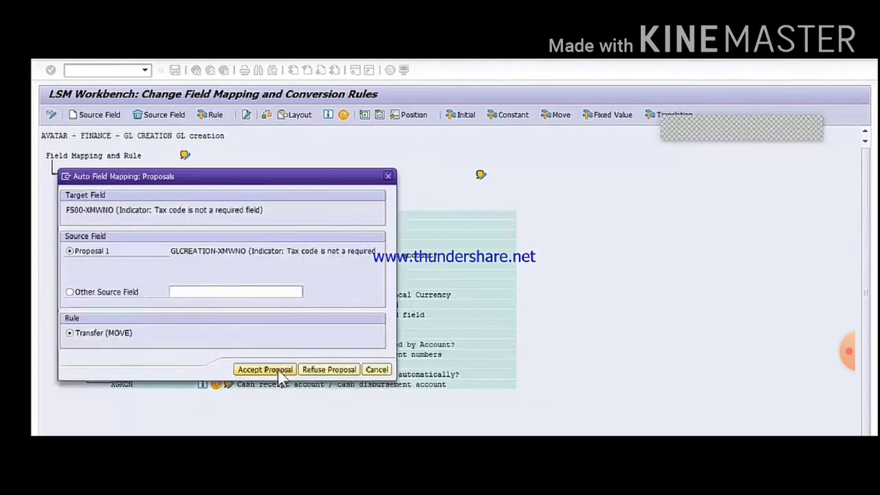
{"action": "left_click", "coordinate": [280, 373]}
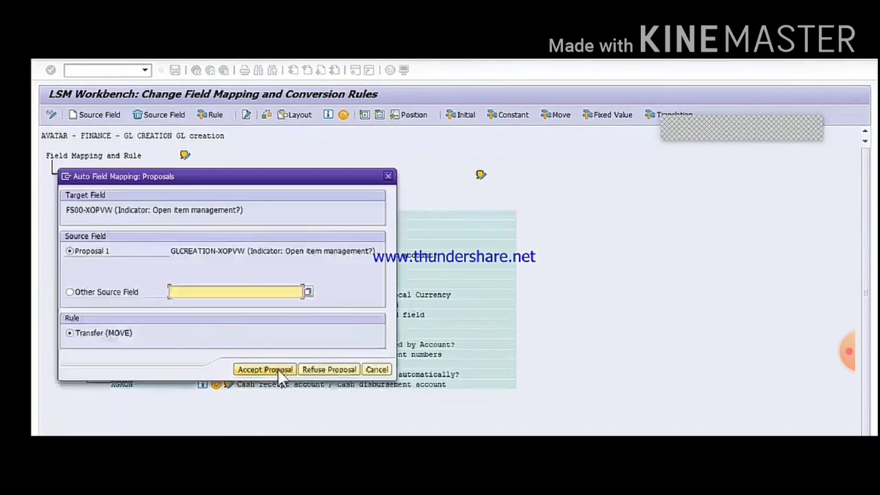
{"action": "left_click", "coordinate": [281, 374]}
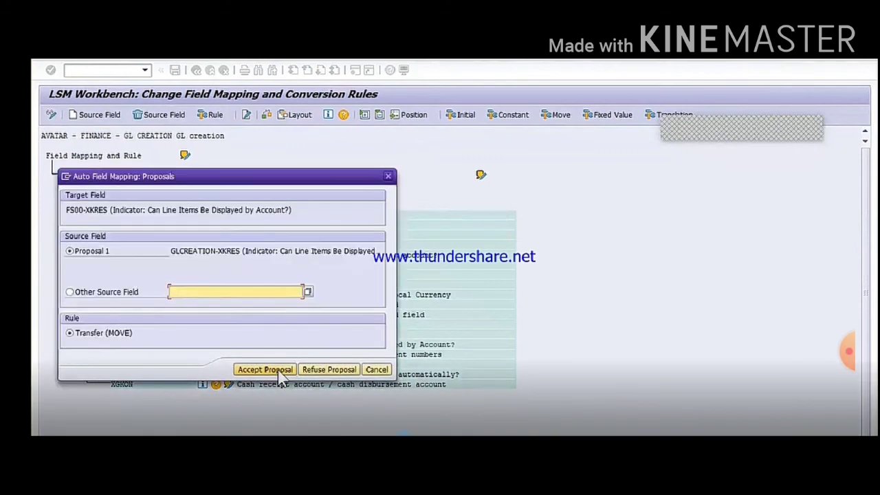
{"action": "left_click", "coordinate": [281, 374]}
{"action": "left_click", "coordinate": [280, 374]}
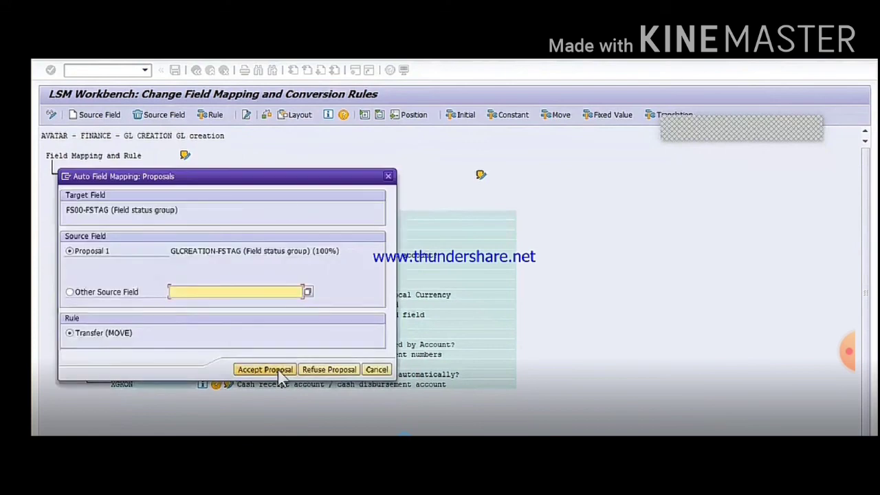
{"action": "left_click", "coordinate": [281, 373]}
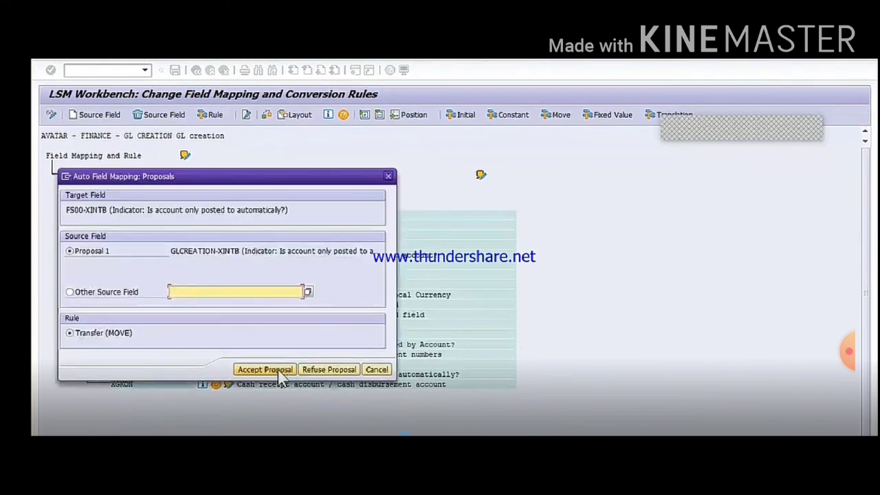
{"action": "left_click", "coordinate": [280, 373]}
{"action": "left_click", "coordinate": [281, 374]}
{"action": "left_click", "coordinate": [281, 374]}
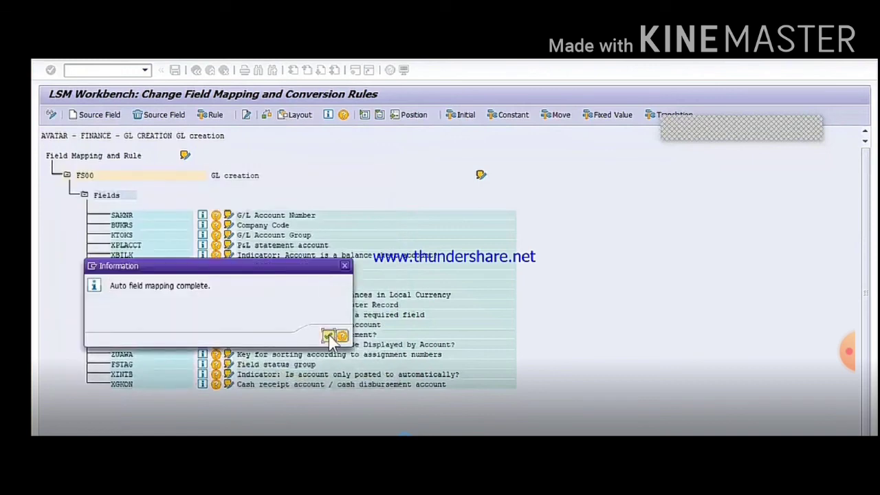
{"action": "left_click", "coordinate": [329, 335]}
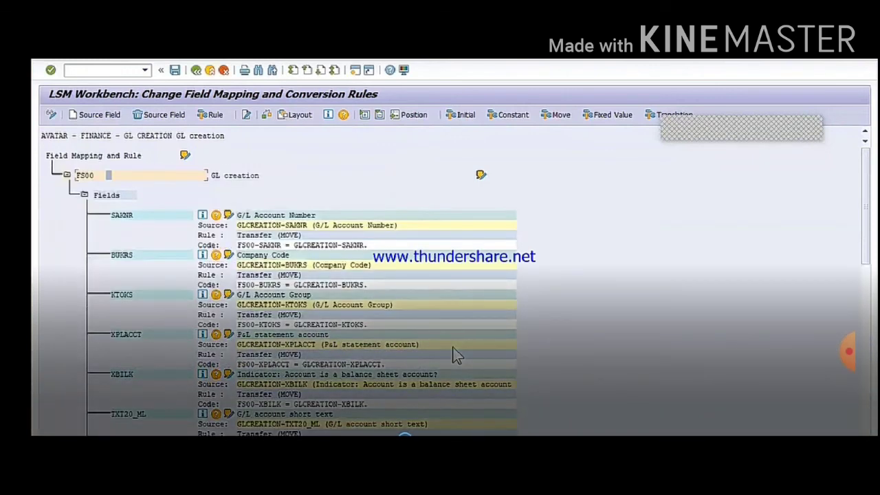